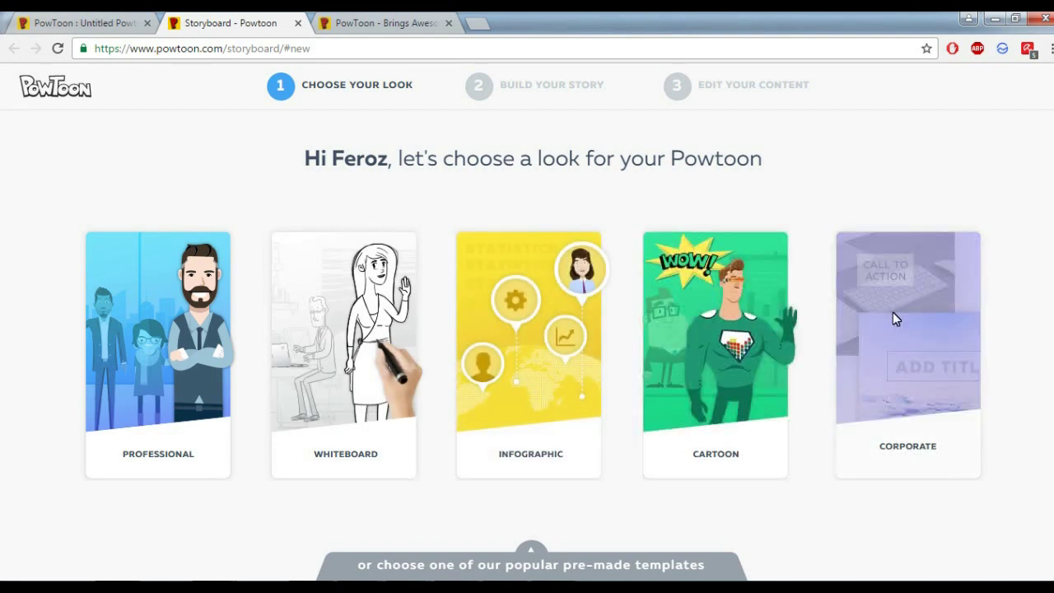
Step: Show the pre-made template gallery with Blank Template, 05 Facts and Blue Sky Board
click(534, 558)
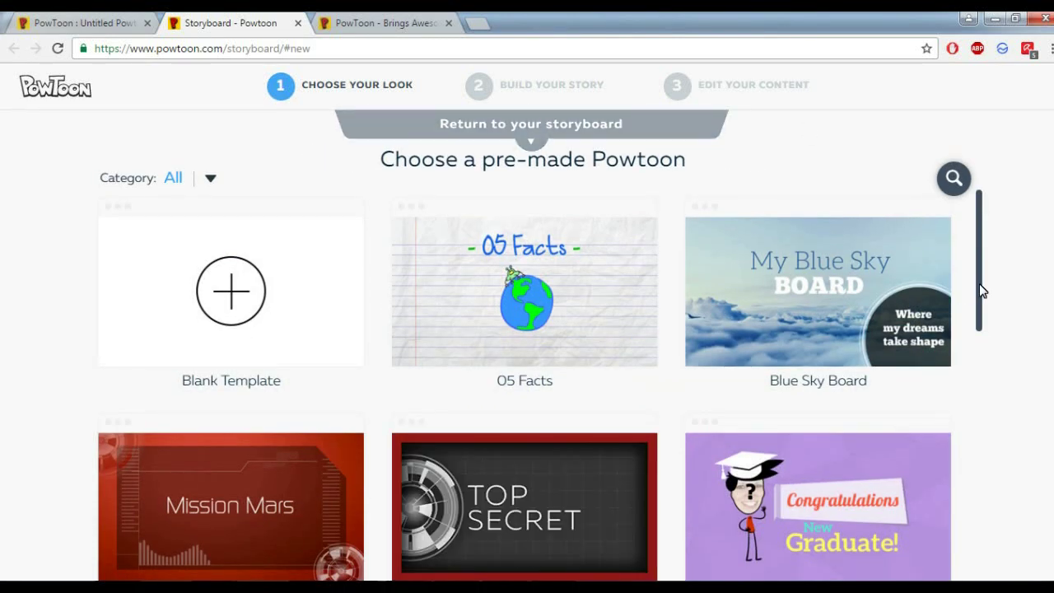
Step: Return to the style choices and pick the Professional look for a four-scene Basic storyboard
drag(984, 319, 981, 424)
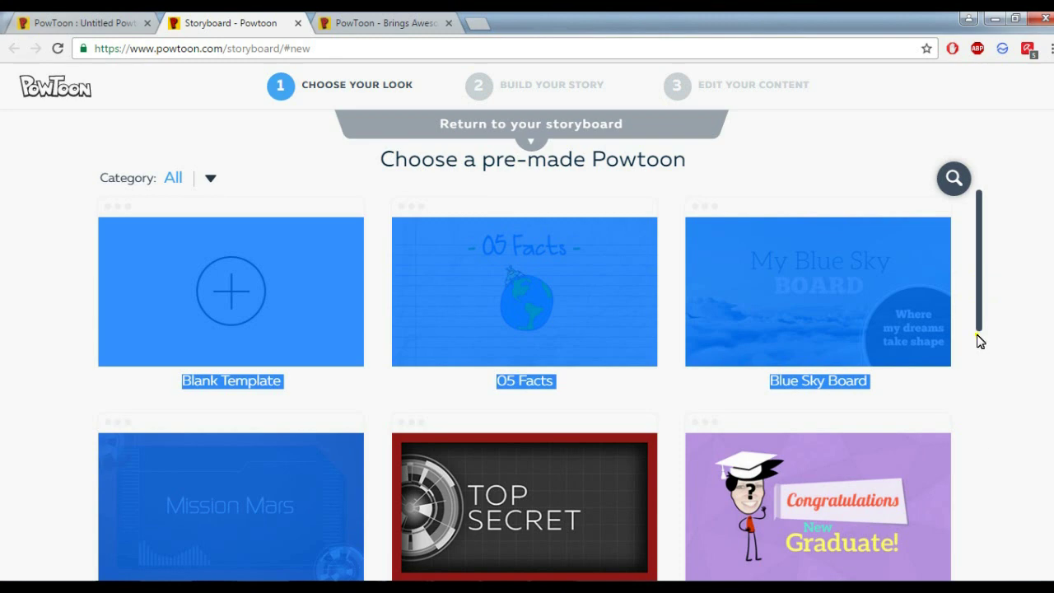
drag(979, 329, 979, 409)
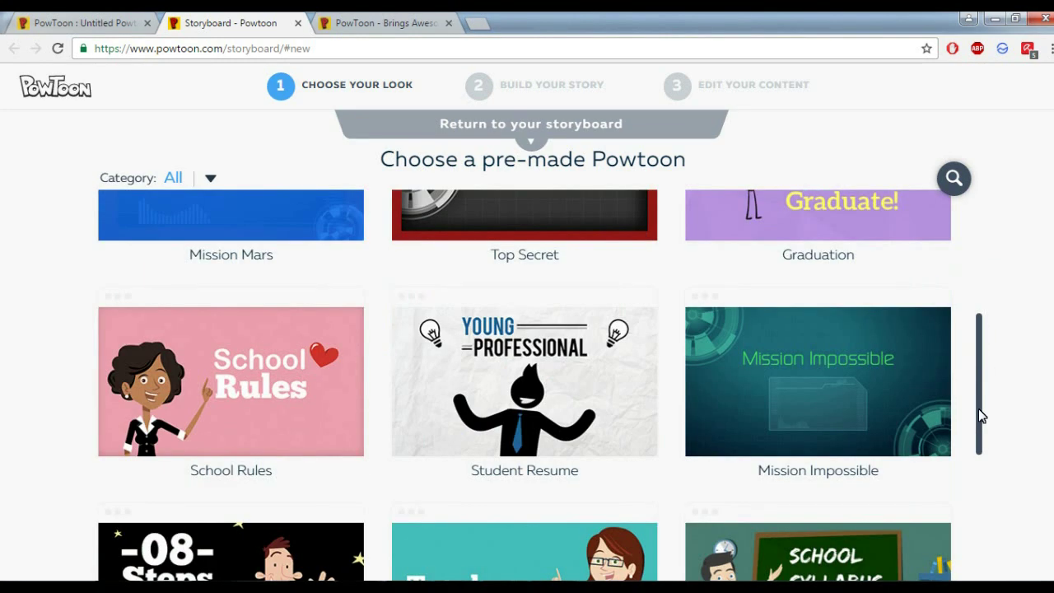
click(530, 142)
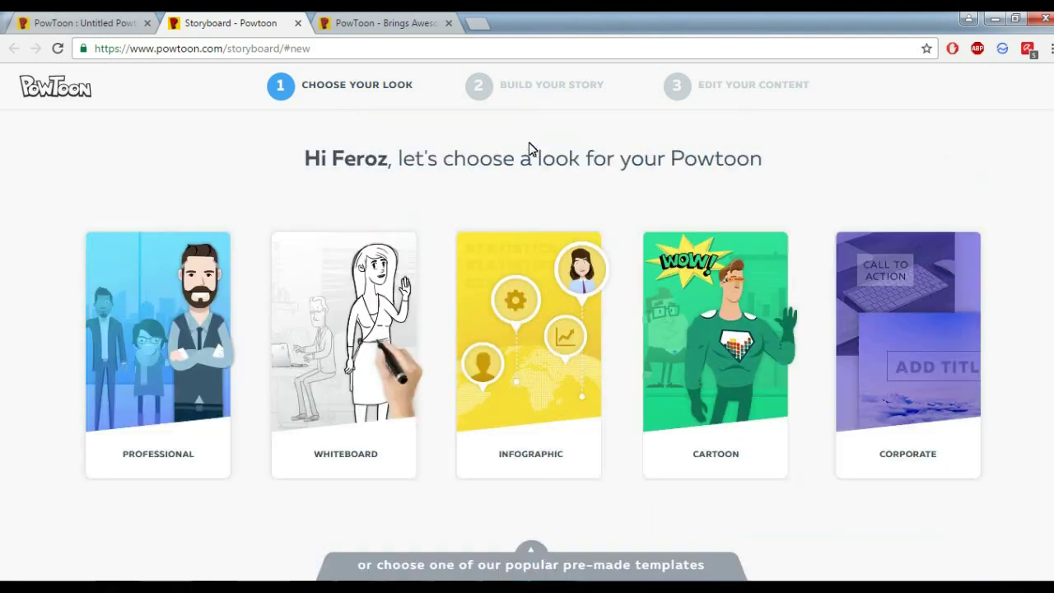
click(181, 318)
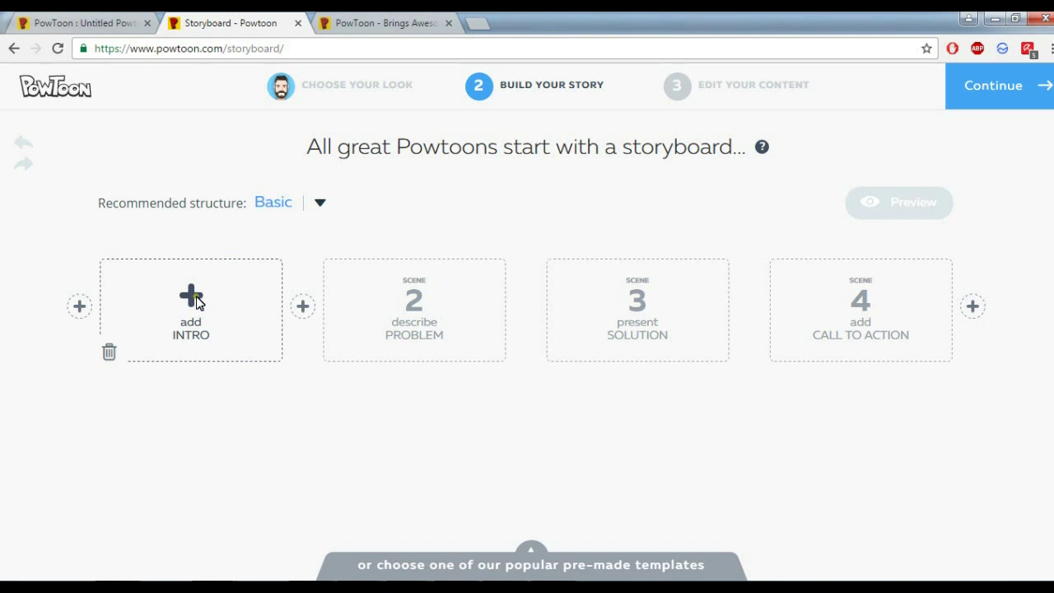
Step: Apply the 'Worker Name' Intros template to the Intro scene card
click(193, 298)
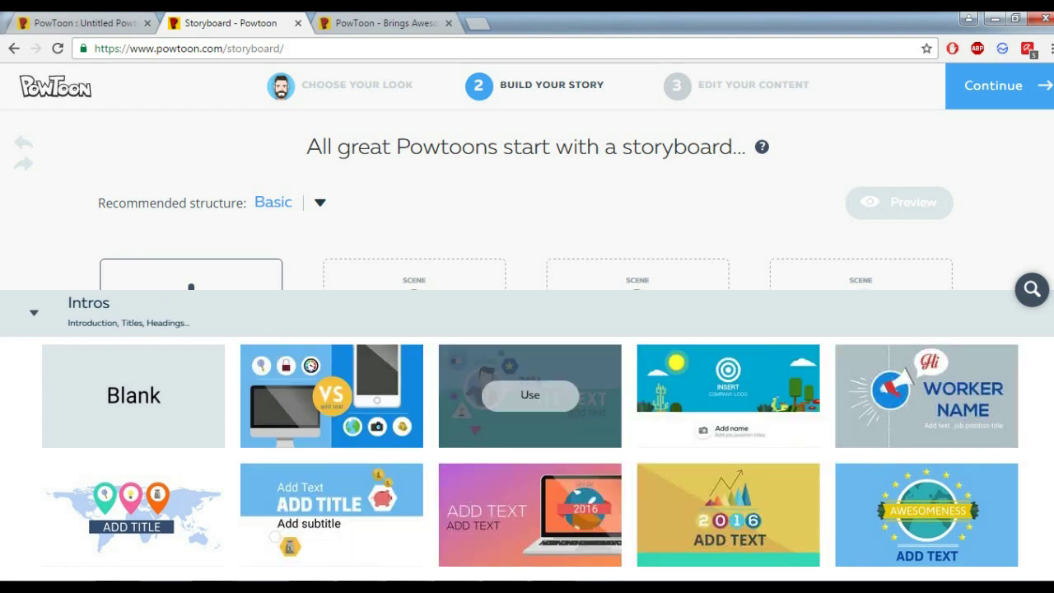
scroll(528, 412, down, 4)
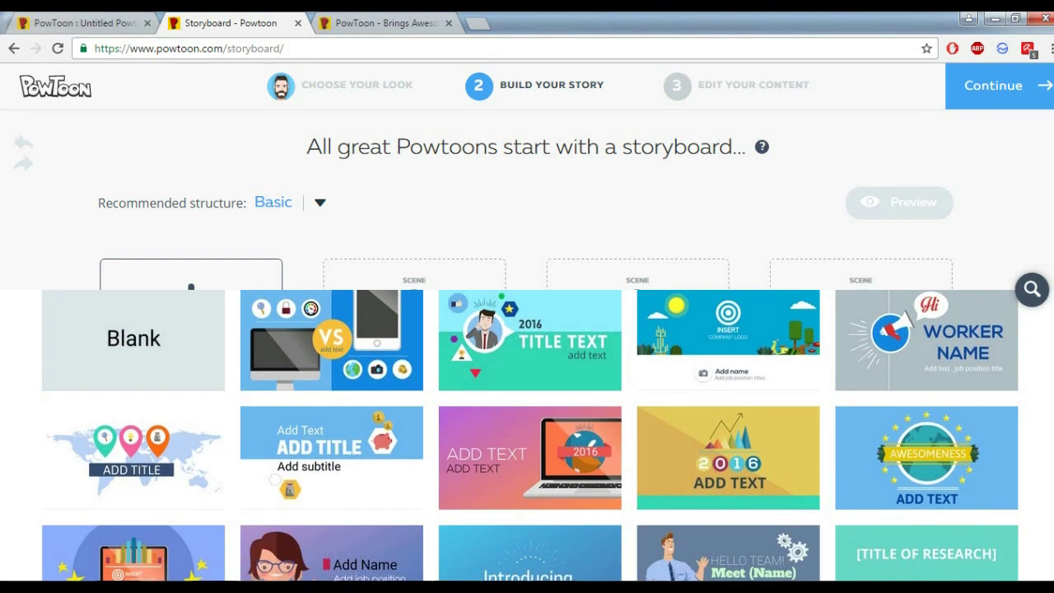
scroll(527, 437, down, 2)
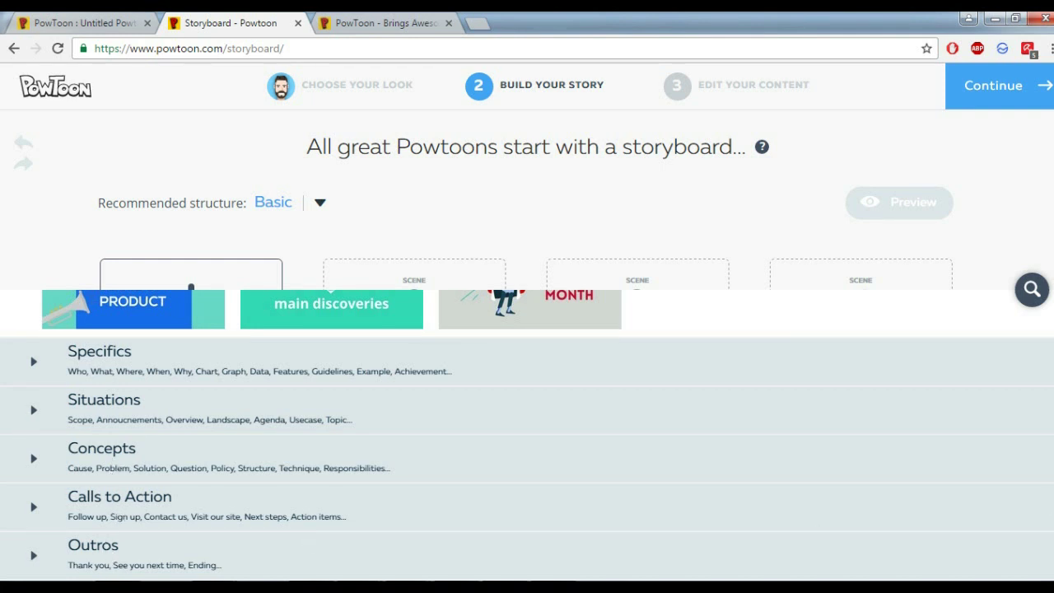
scroll(1049, 355, up, 5)
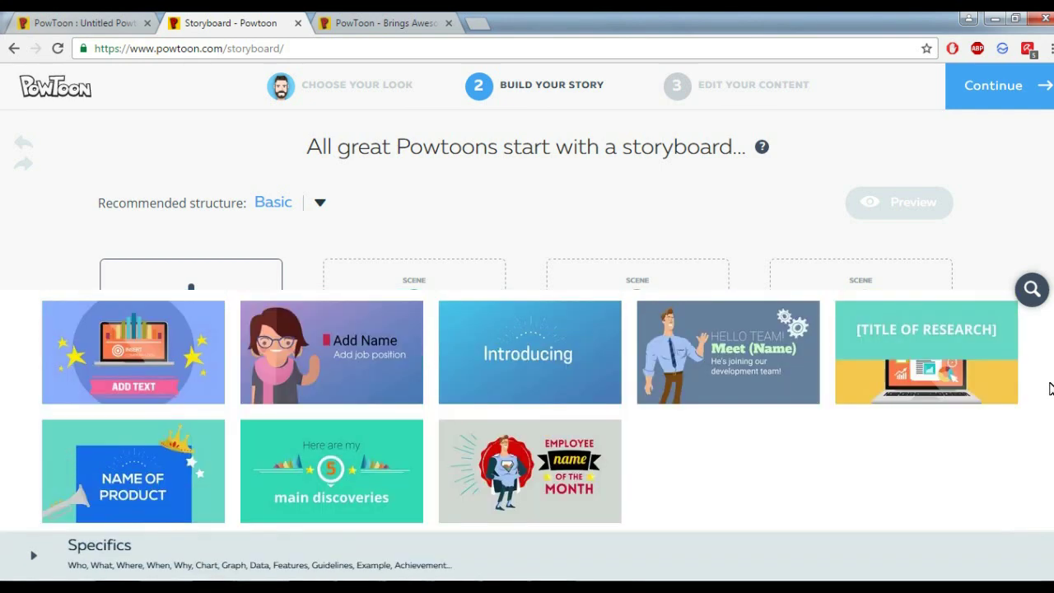
scroll(1049, 356, up, 2)
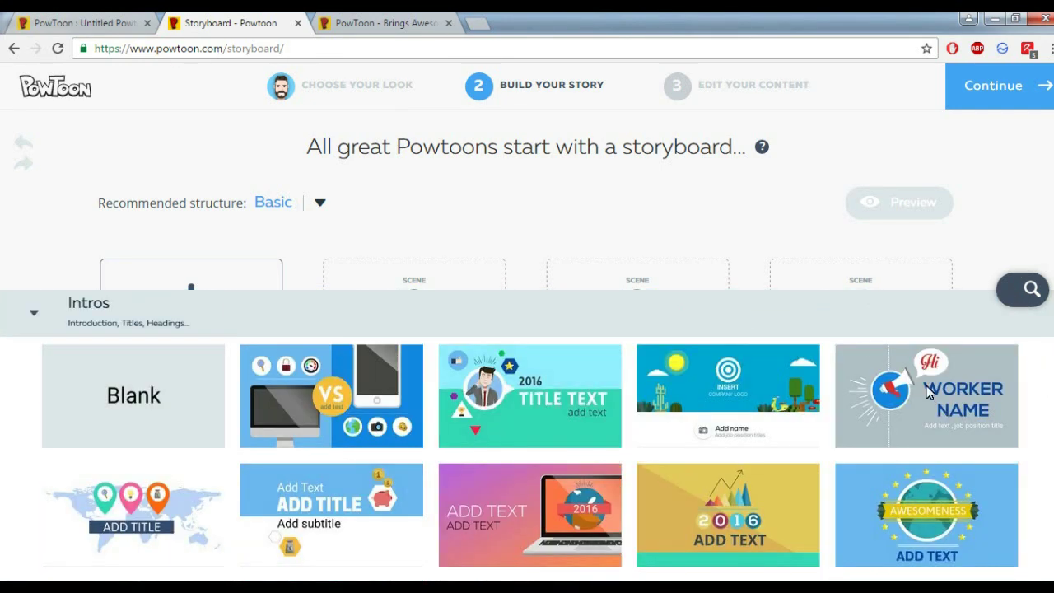
mouse_move(914, 395)
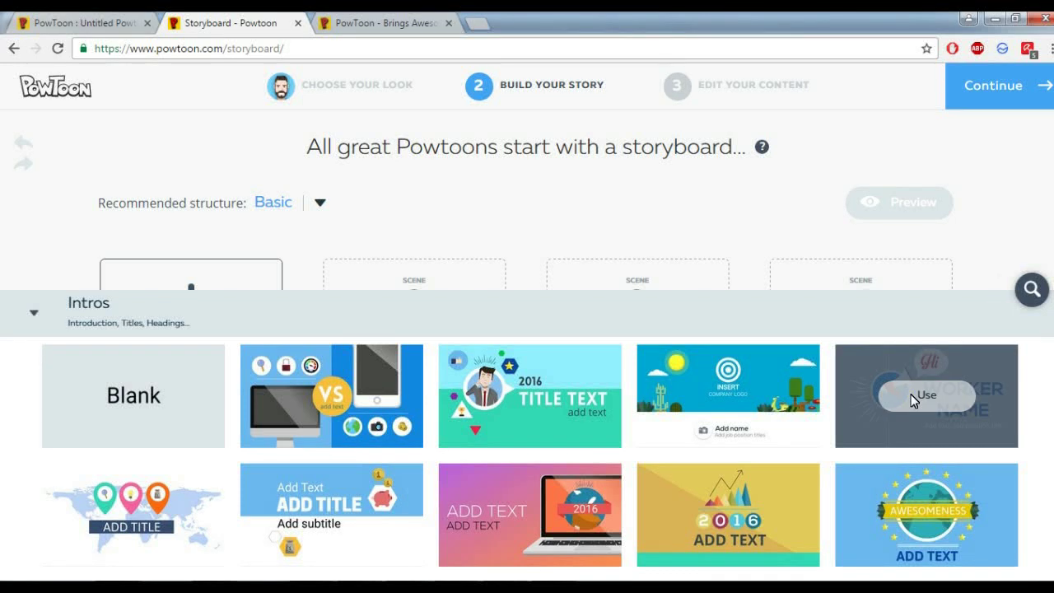
click(912, 400)
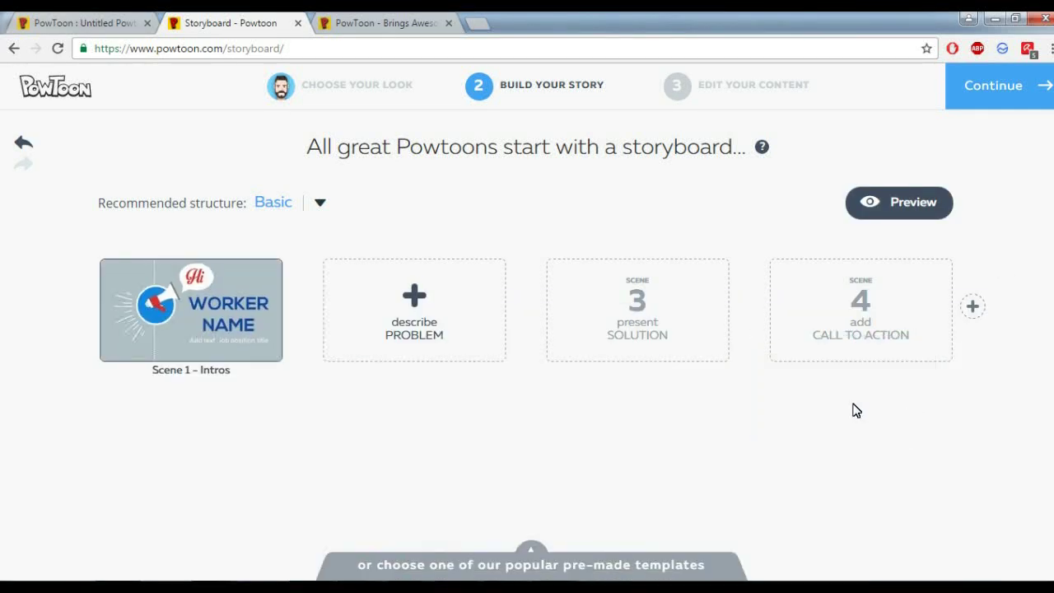
Step: Use the thinking-man 'Add text' Concepts template for the Problem scene
mouse_move(414, 301)
click(414, 298)
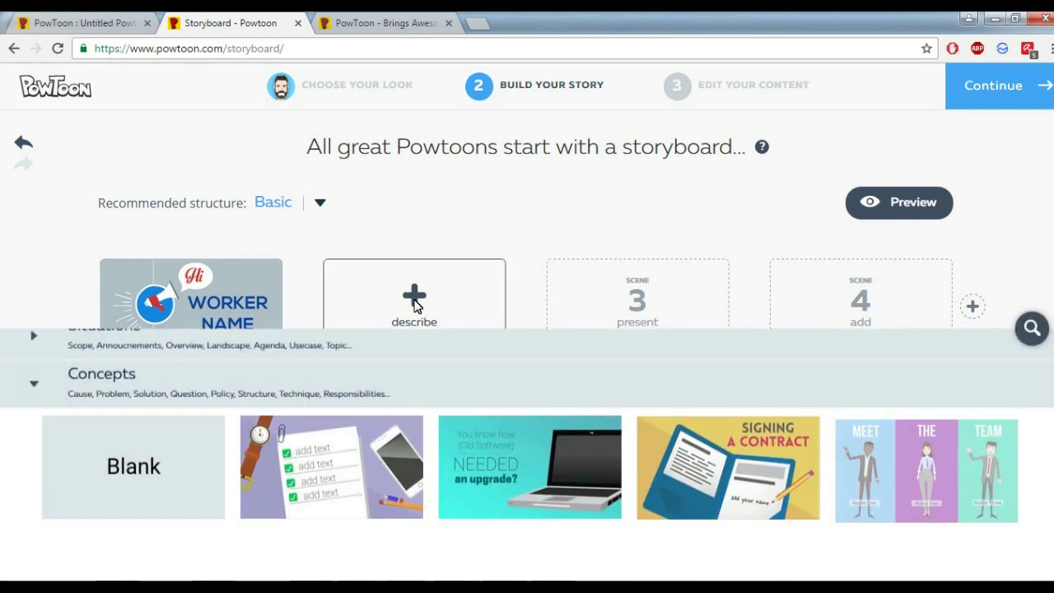
mouse_move(356, 527)
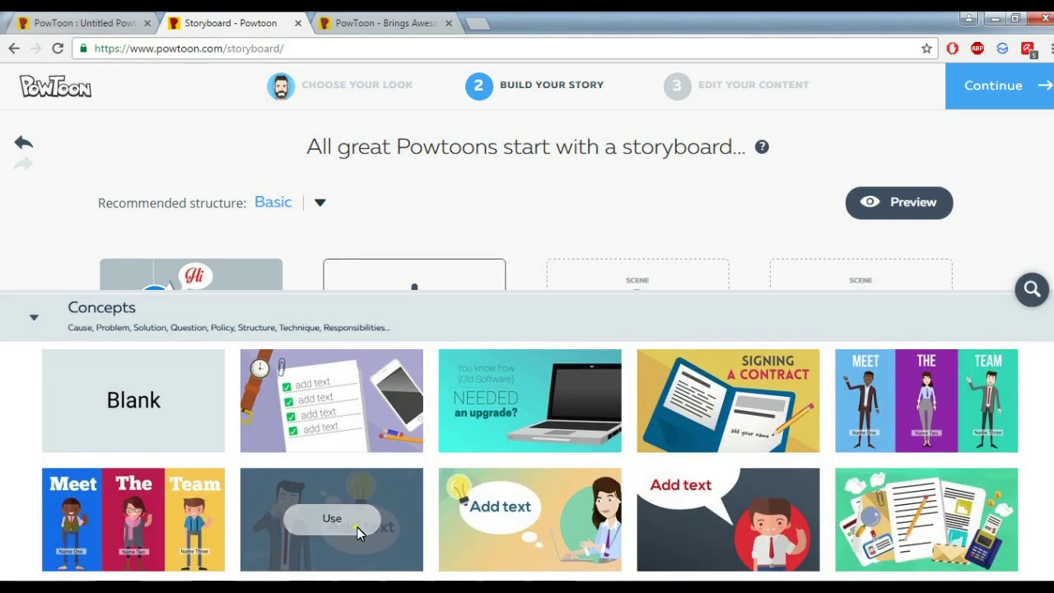
click(357, 527)
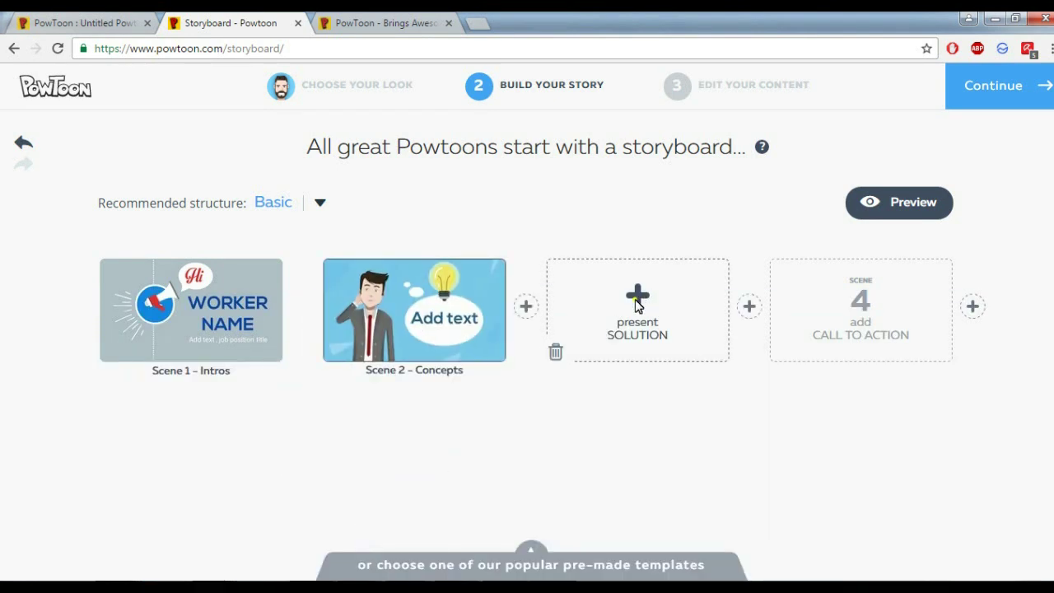
Step: Use the 'Success!' mountain Concepts template for the Solution scene
click(636, 303)
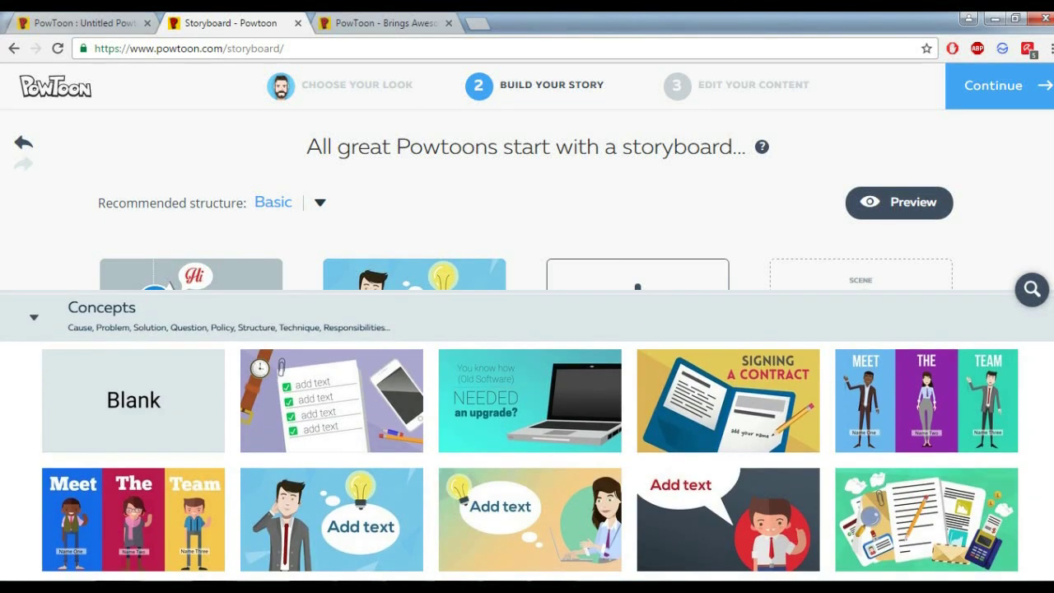
scroll(527, 436, down, 5)
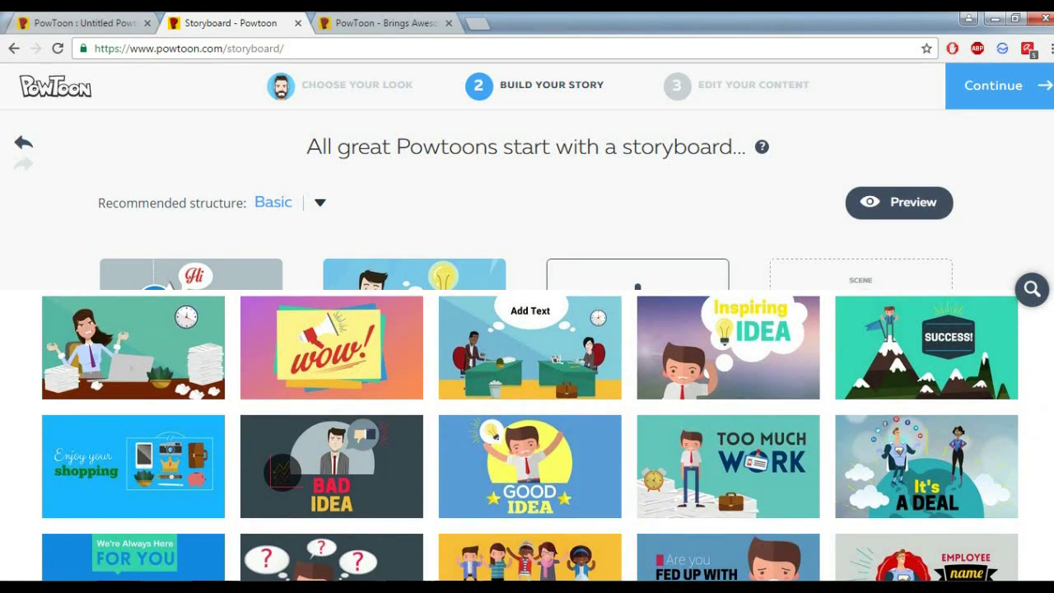
mouse_move(554, 487)
scroll(530, 436, down, 5)
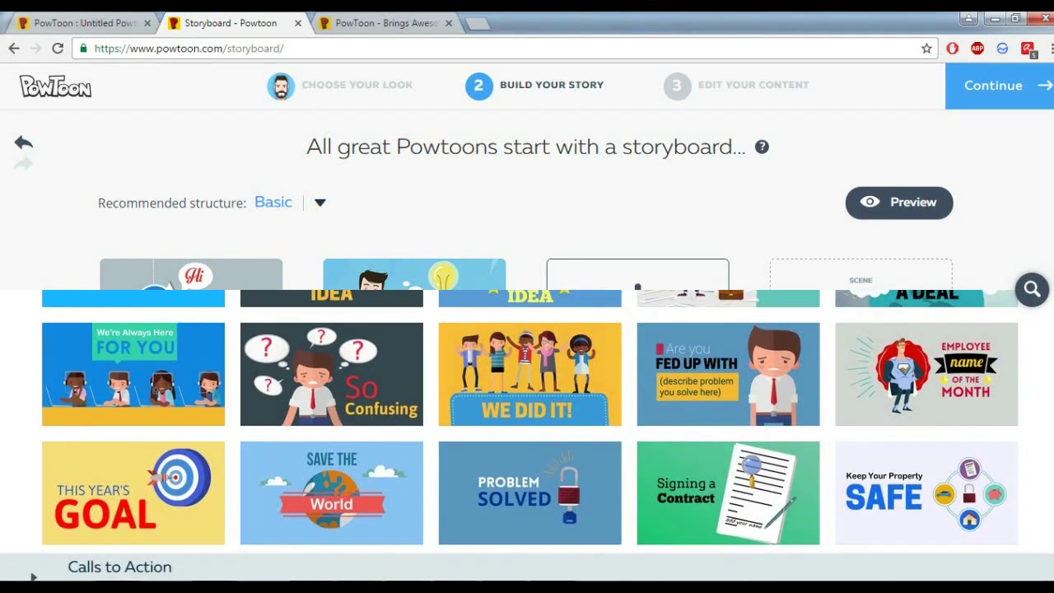
scroll(527, 435, down, 2)
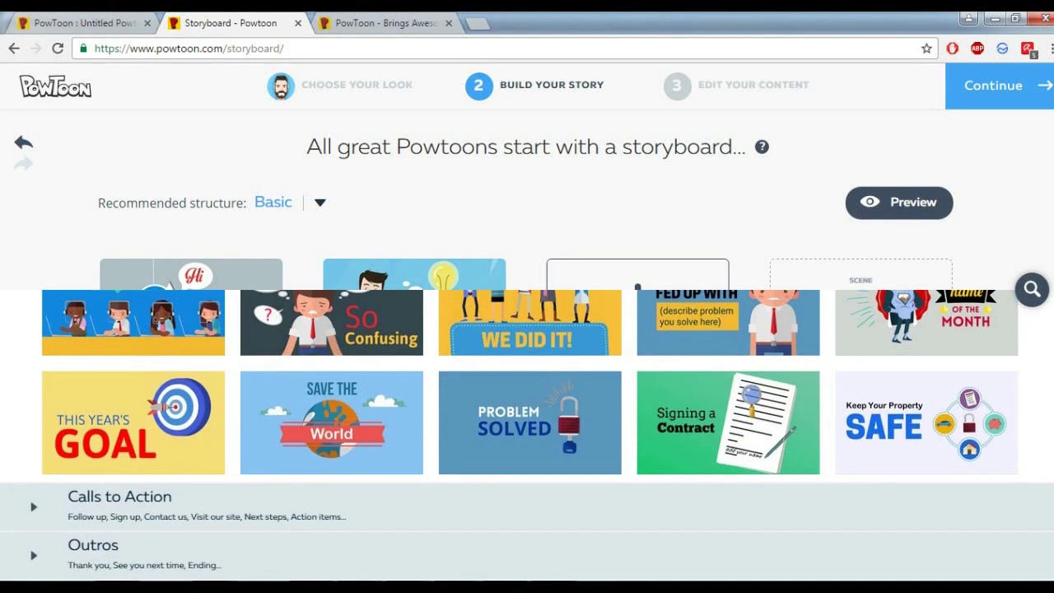
scroll(1033, 477, up, 6)
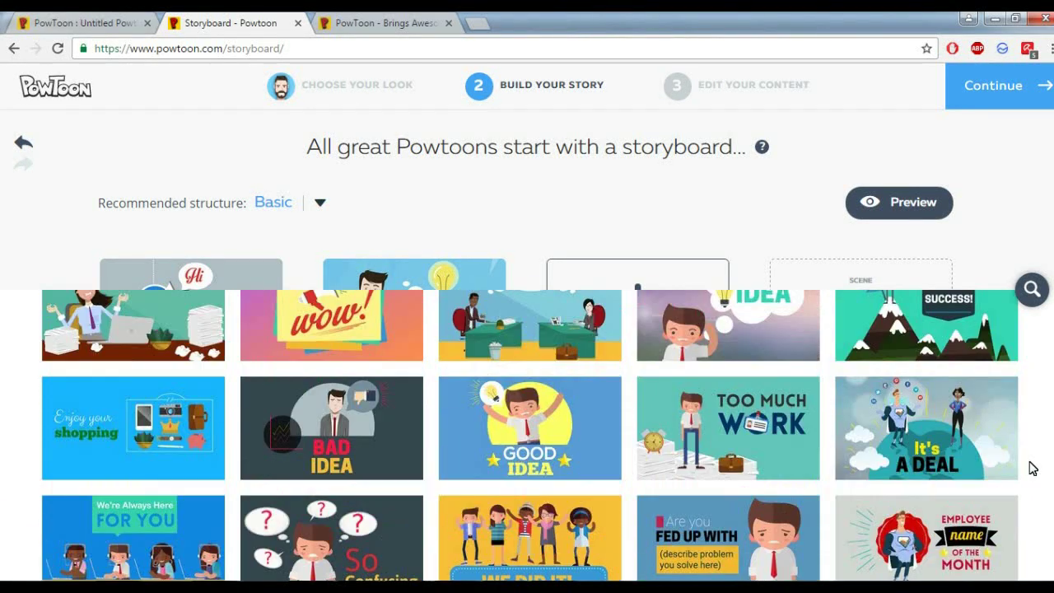
mouse_move(554, 429)
scroll(951, 431, up, 2)
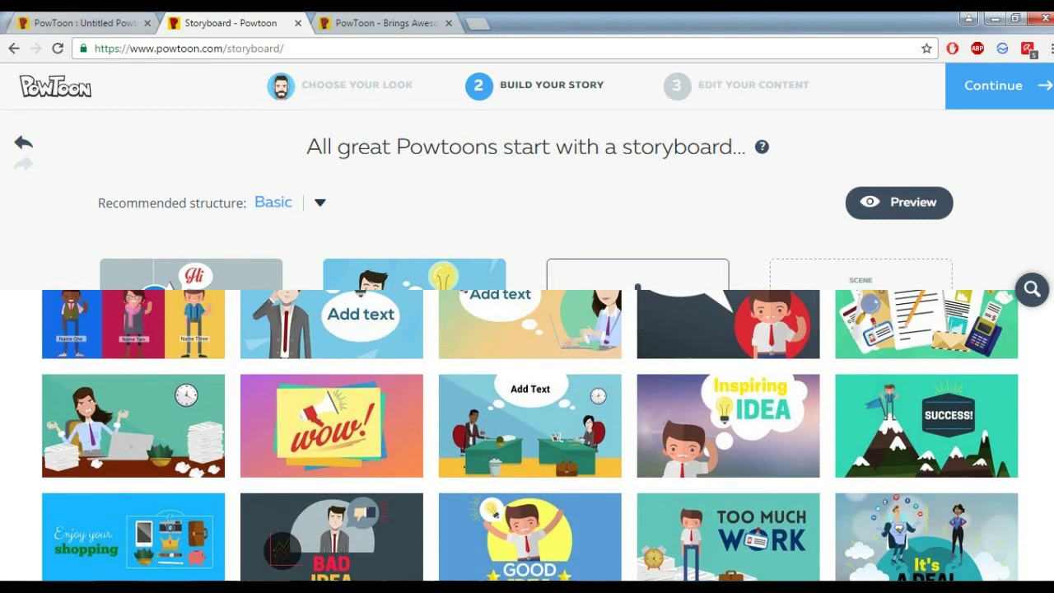
click(949, 428)
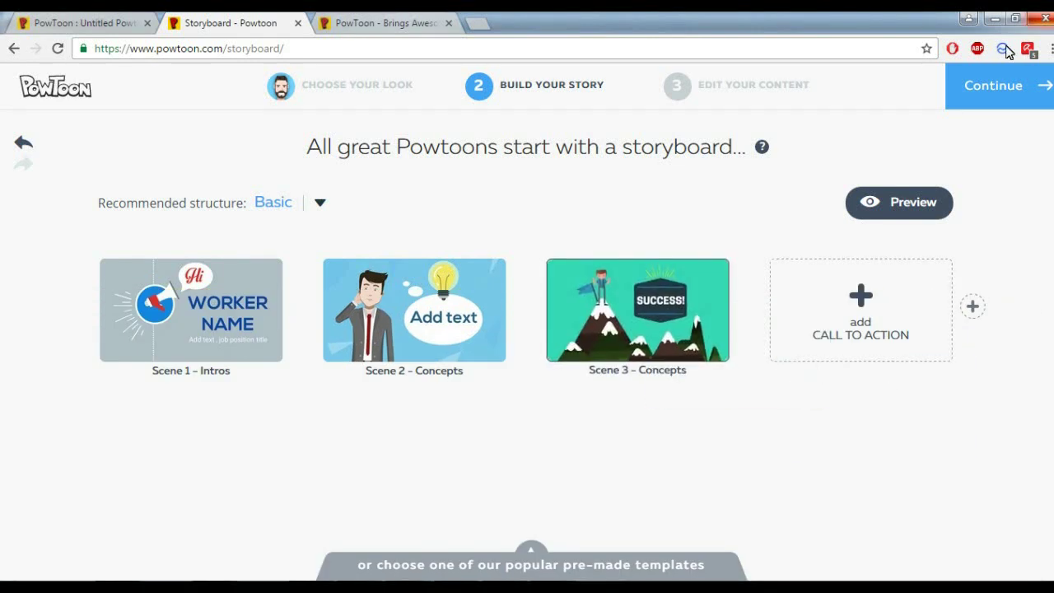
Step: Continue into the slide editor with the four storyboard slides and insert a text box on slide 1
click(999, 90)
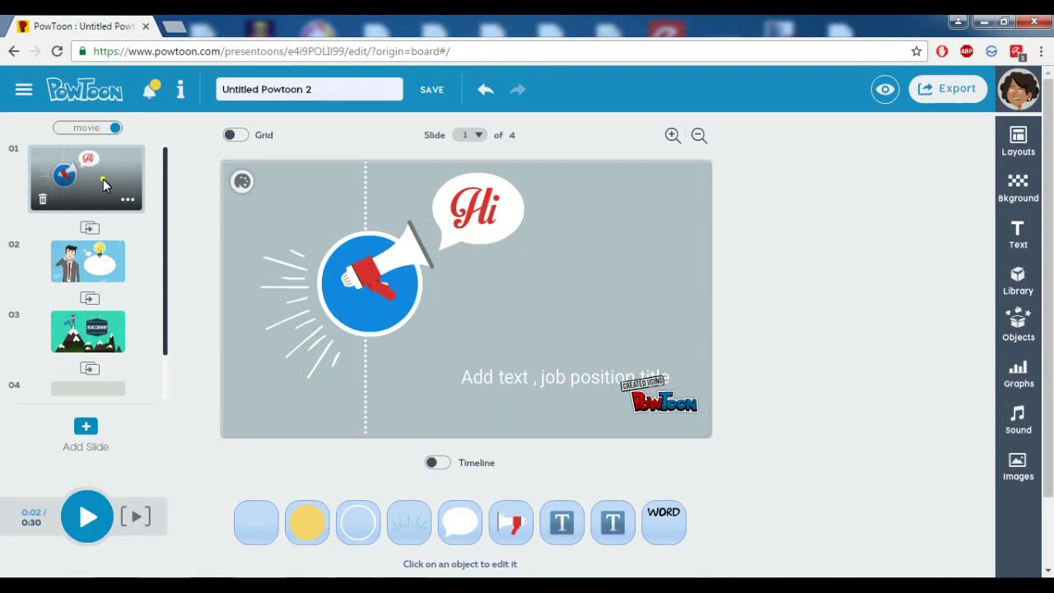
click(615, 522)
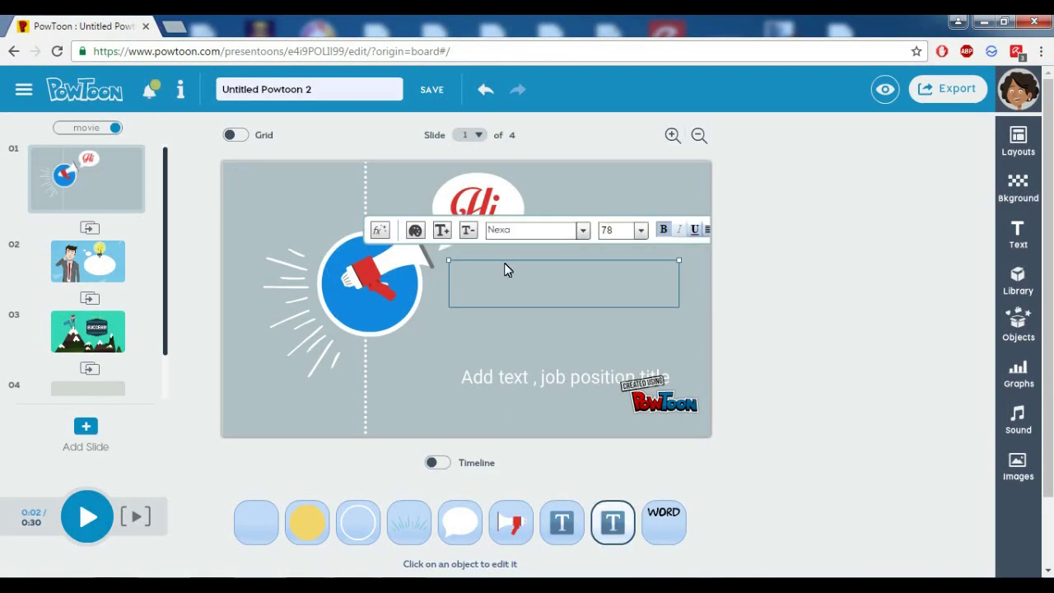
Step: Write 'Learn' and 'Powtoon' on two lines in slide 1's text box, then start playback
click(503, 284)
click(502, 284)
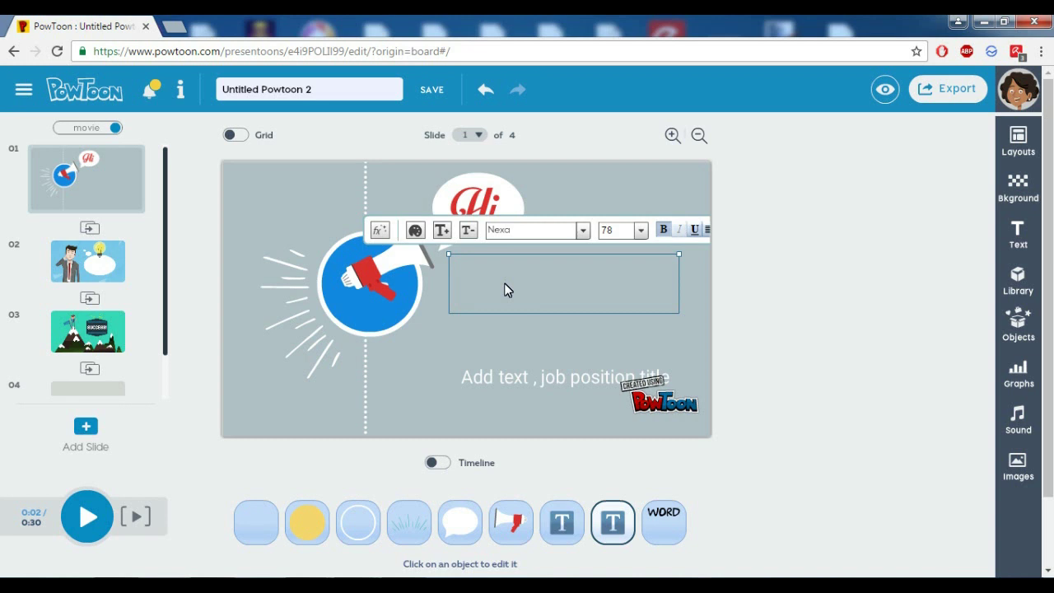
text(Ler)
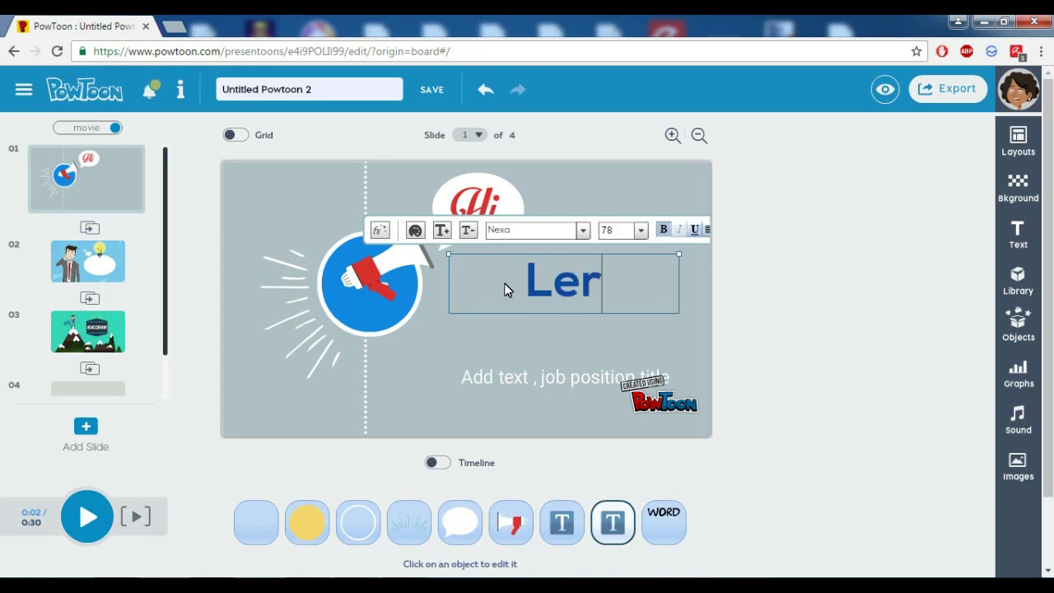
key(BackSpace)
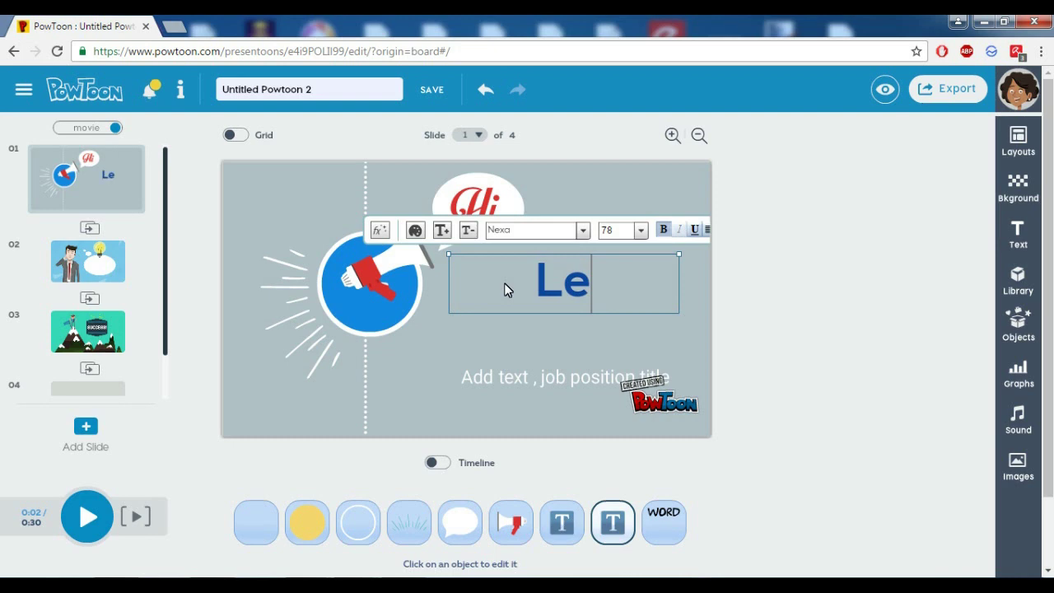
text(arn)
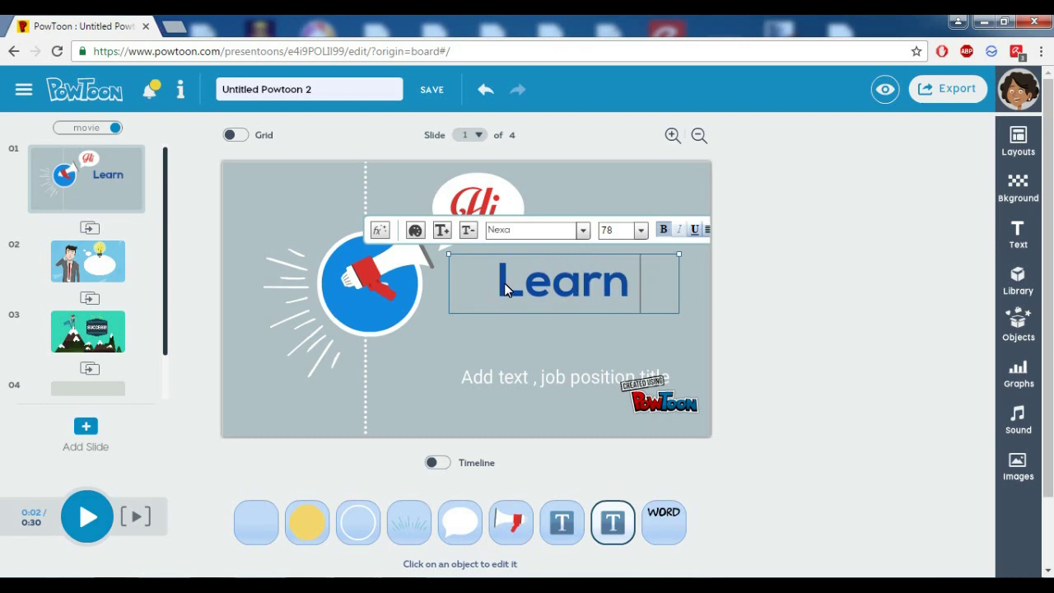
key(Return)
text(Powt)
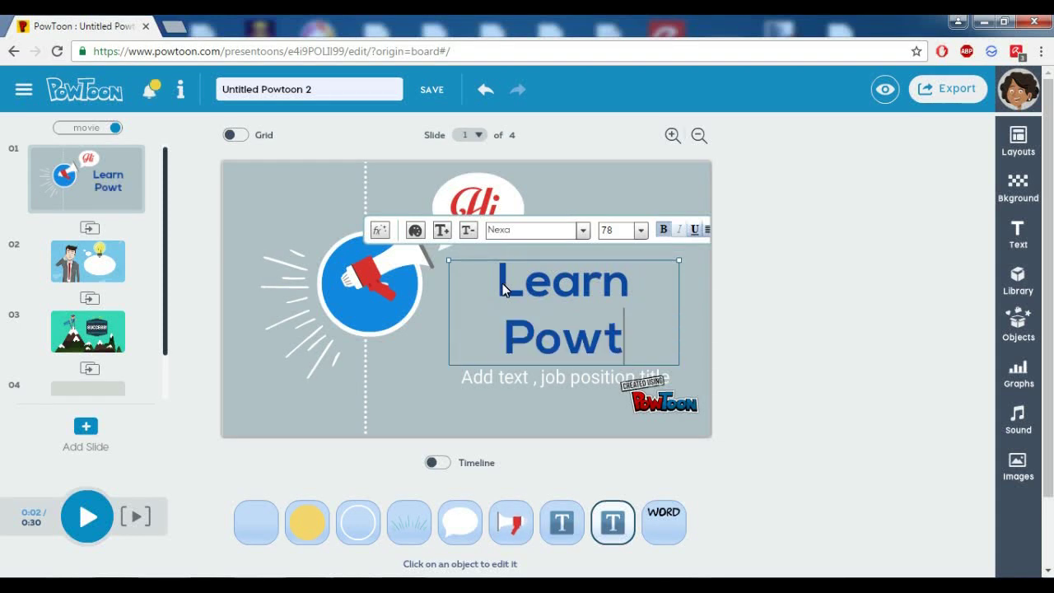
text(oon)
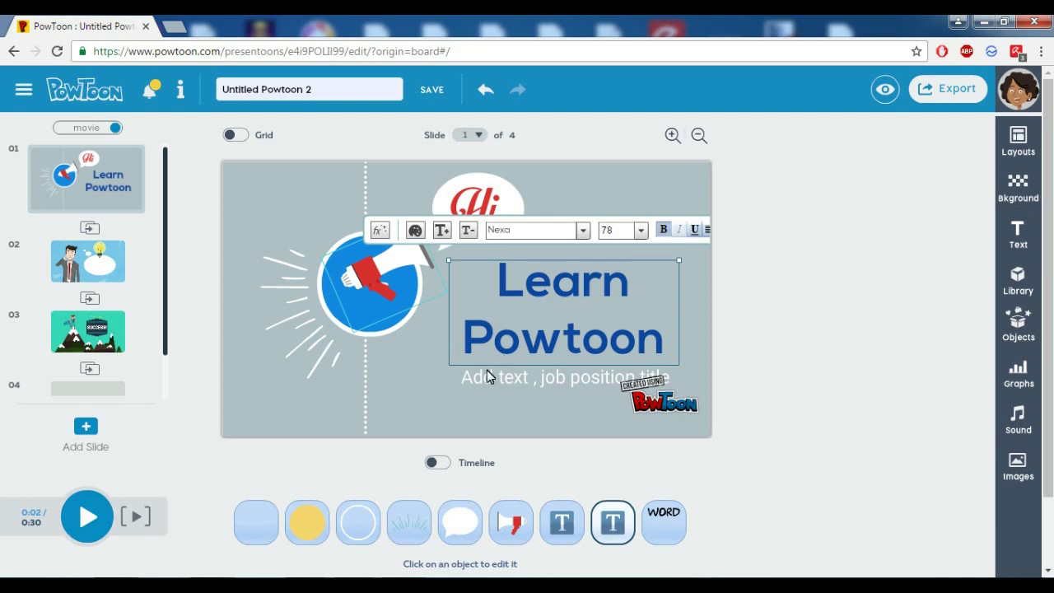
click(82, 518)
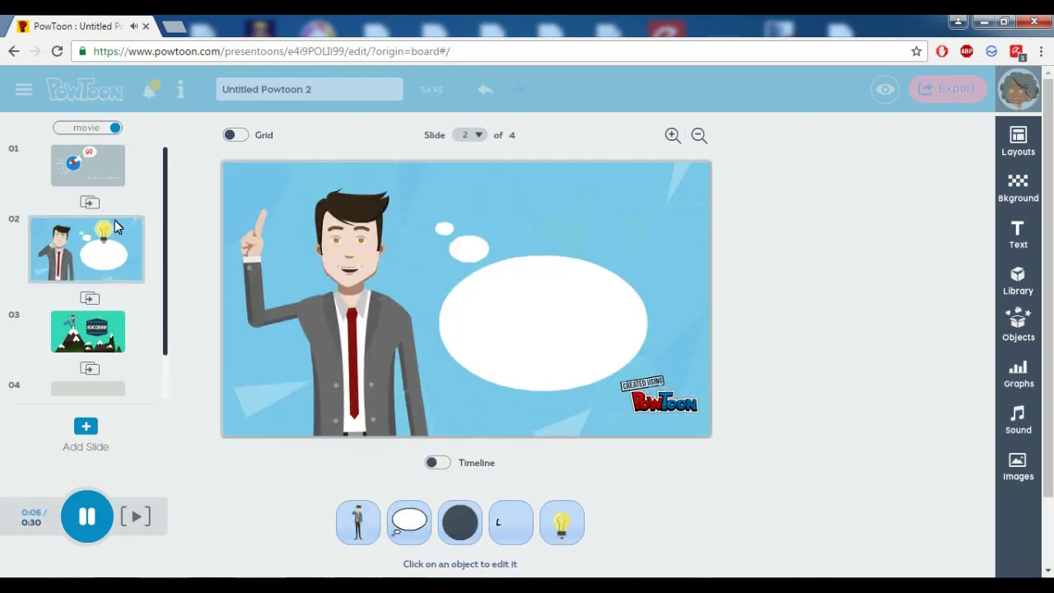
Step: Pause playback and open slide 2's empty thought-bubble text in the Text Effect Manager
click(89, 517)
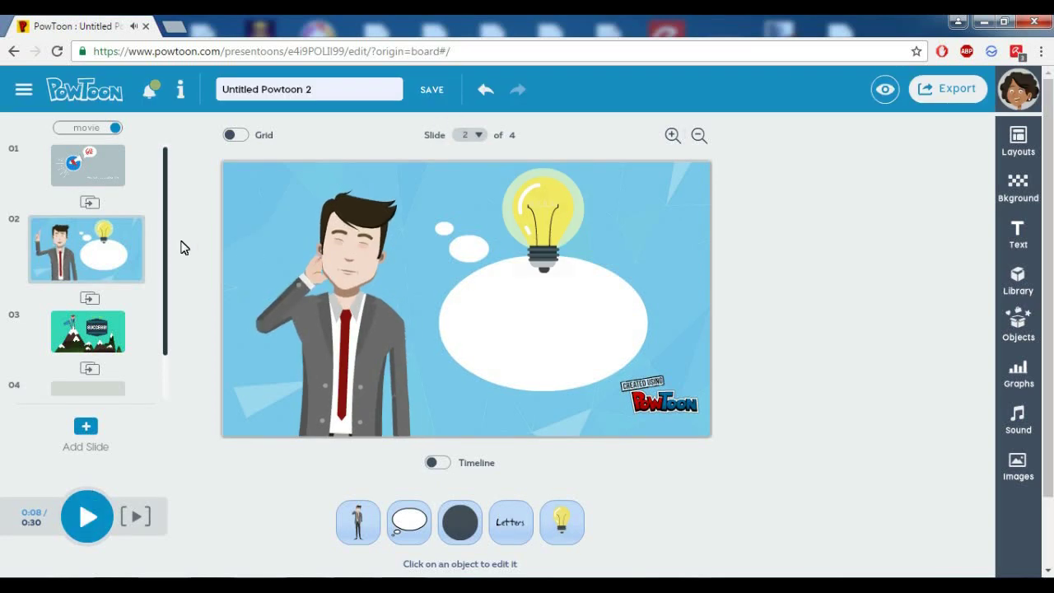
click(71, 224)
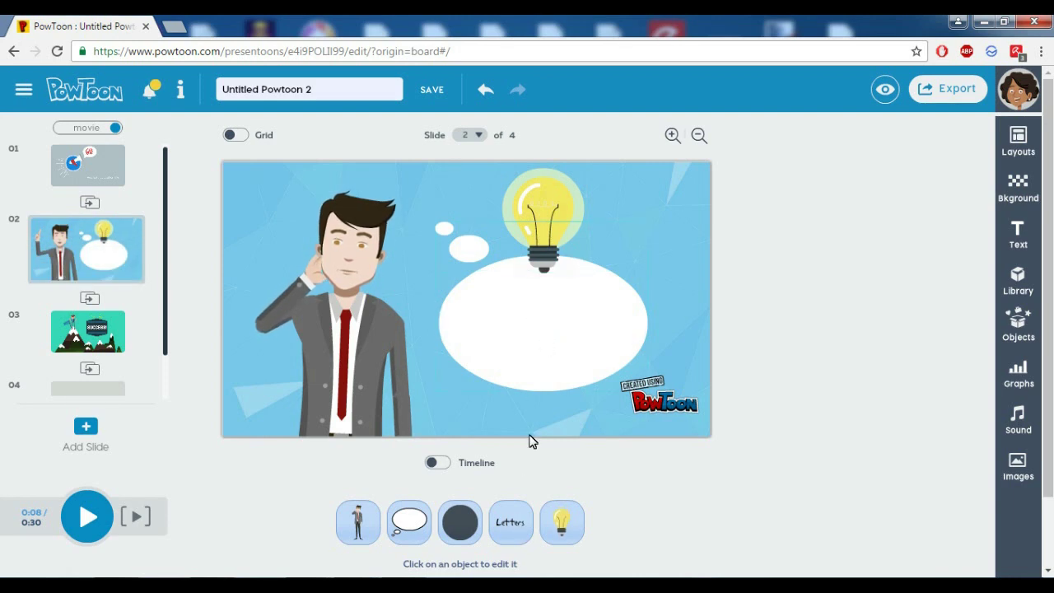
click(511, 526)
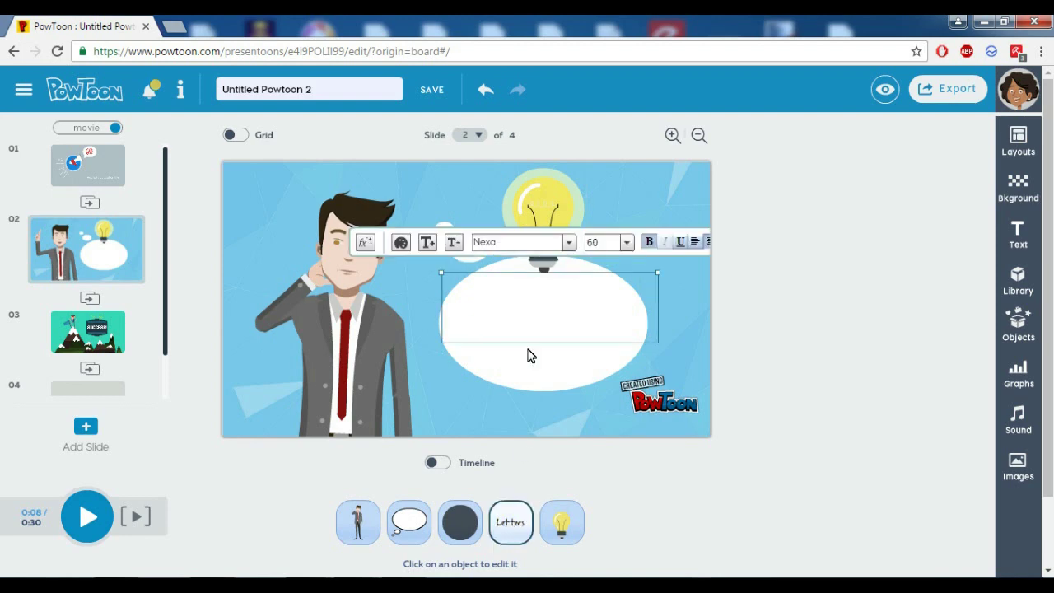
double_click(489, 303)
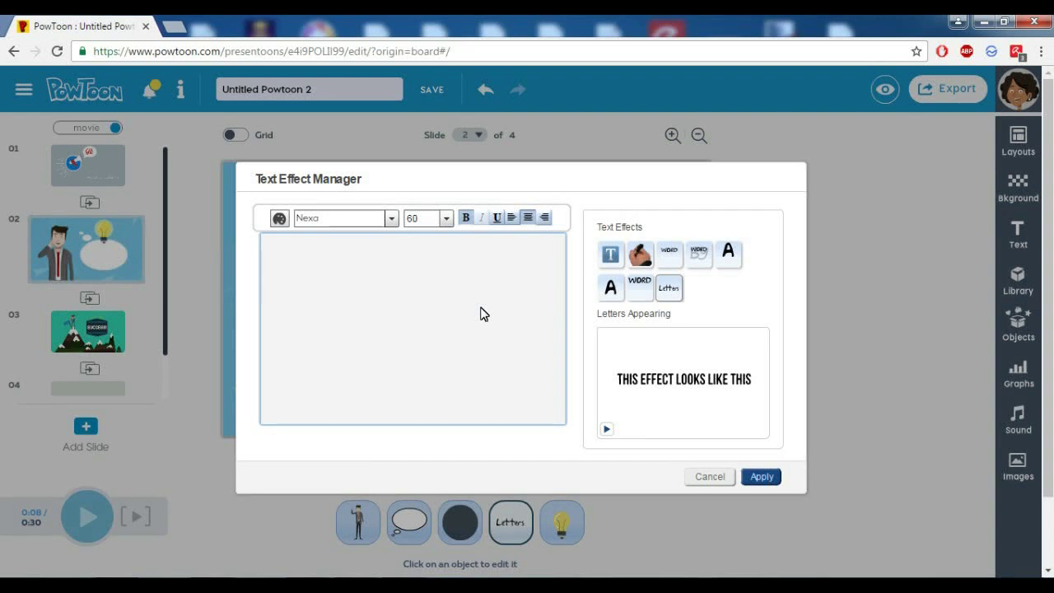
Step: Replace the bubble text with 'how to use powtoon' and apply it to slide 2
text(Wow)
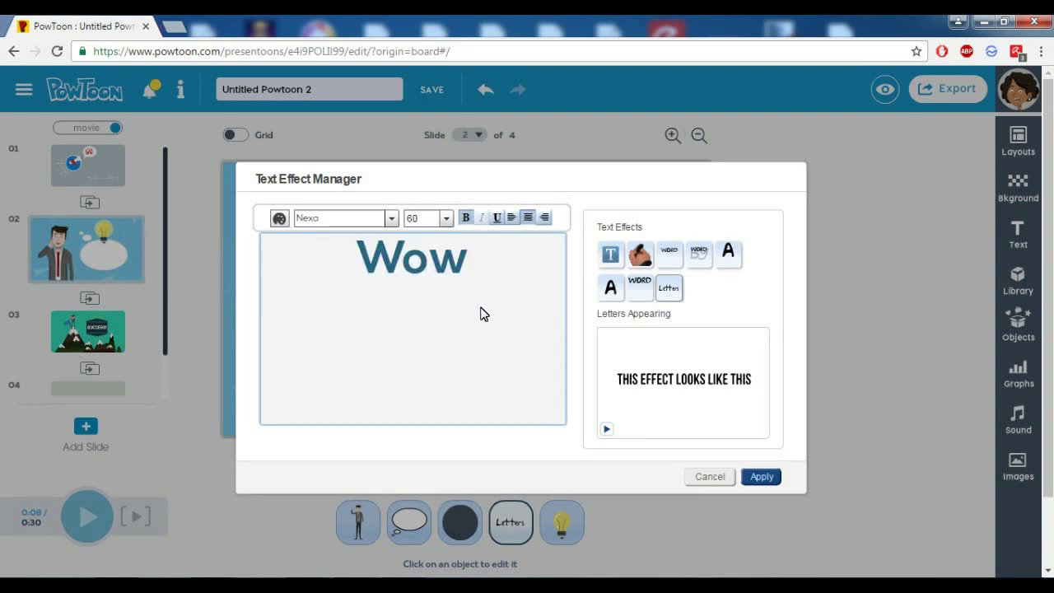
key(BackSpace)
key(BackSpace)
key(BackSpace)
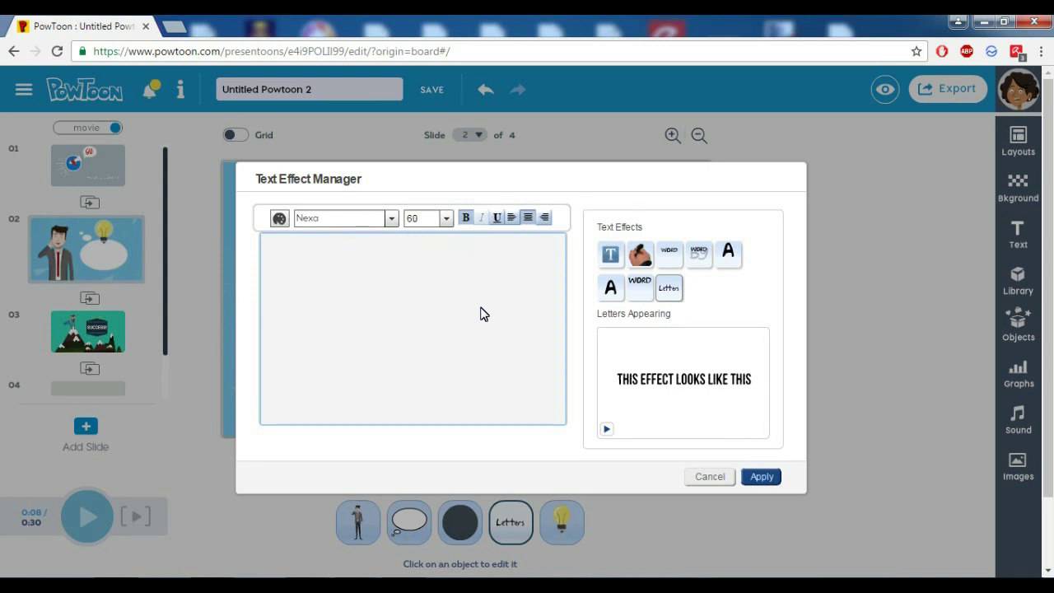
text(amazin)
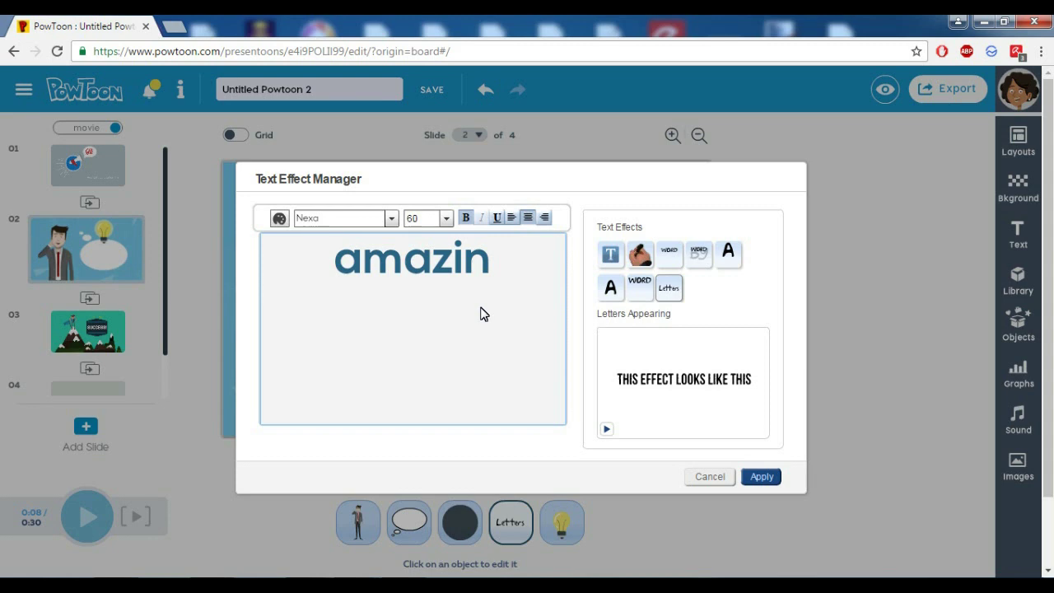
key(BackSpace)
key(BackSpace)
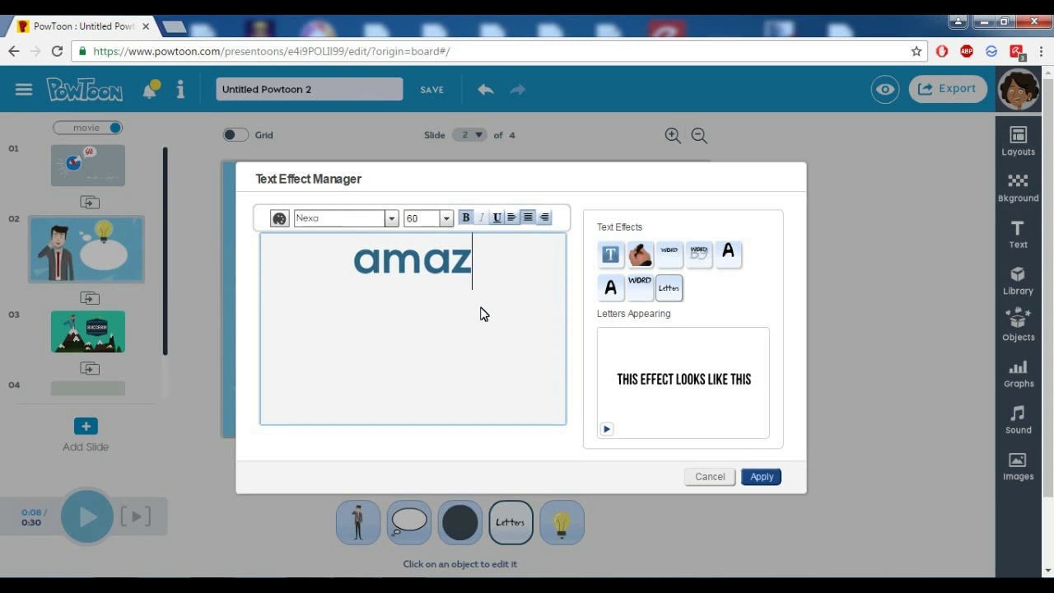
key(BackSpace)
key(BackSpace)
key(BackSpace)
key(BackSpace)
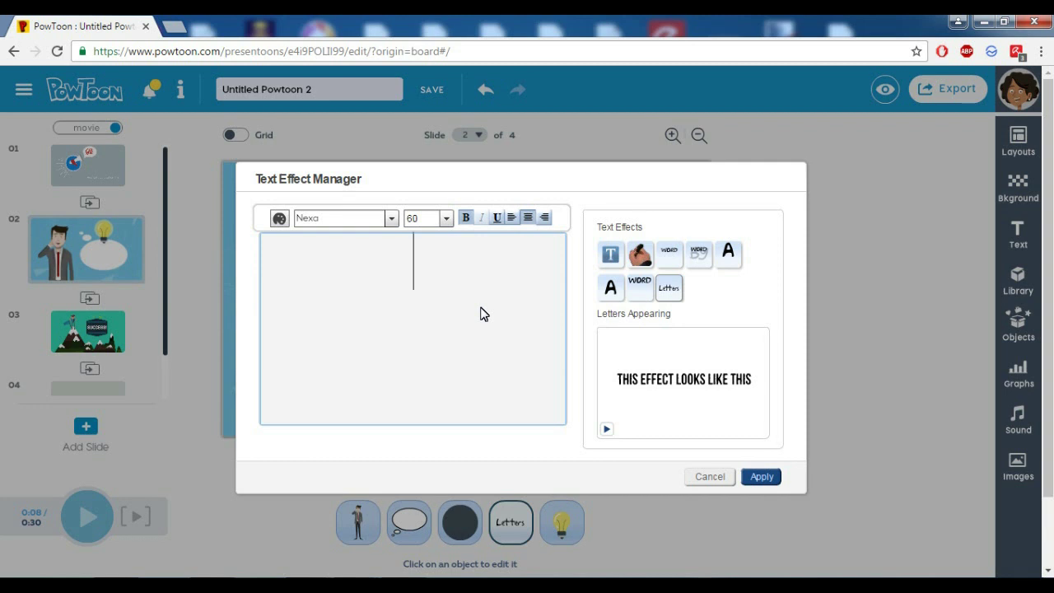
text(how to use powtoon)
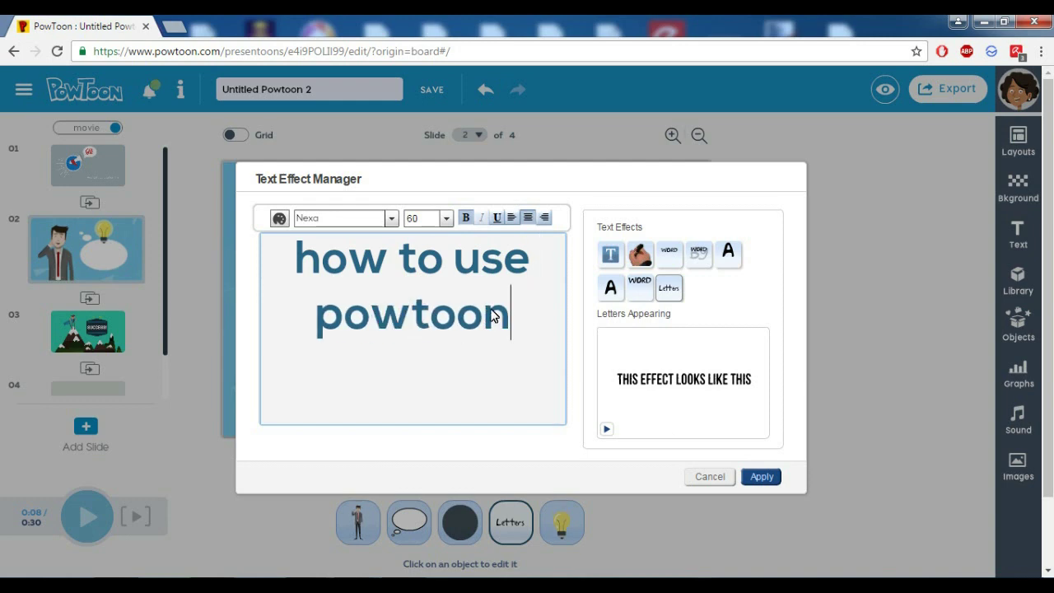
click(772, 486)
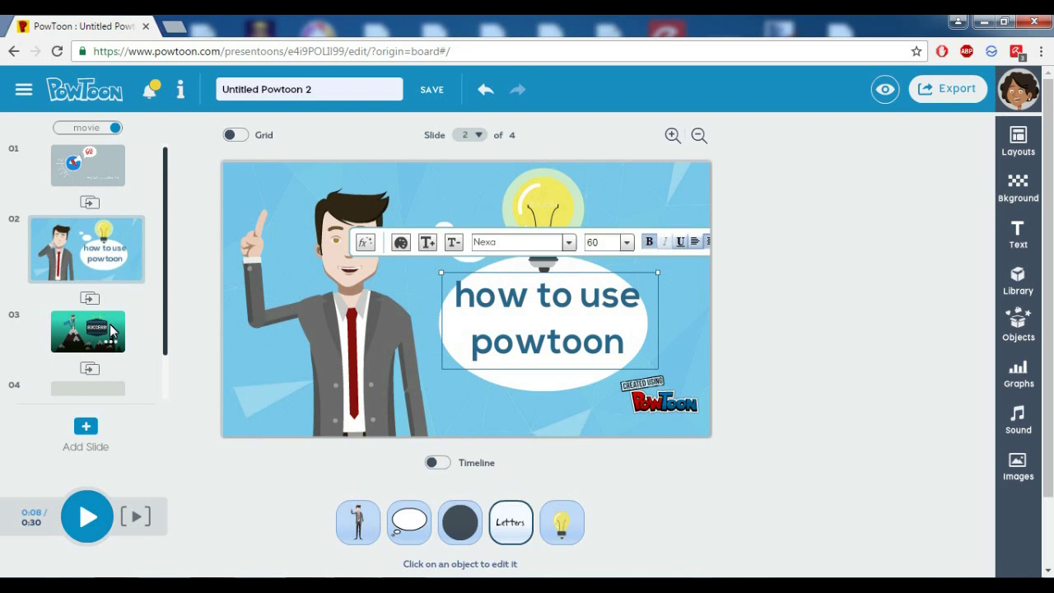
Step: Play slide 3's 'Success!' mountain scene and pause on the blank slide 4 at 0:20
click(113, 330)
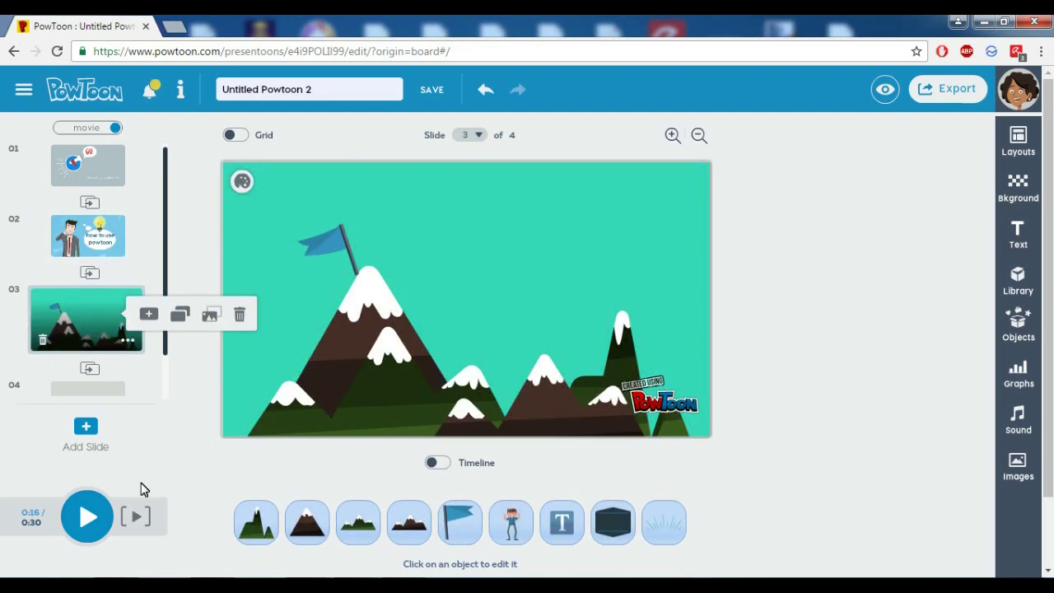
click(87, 515)
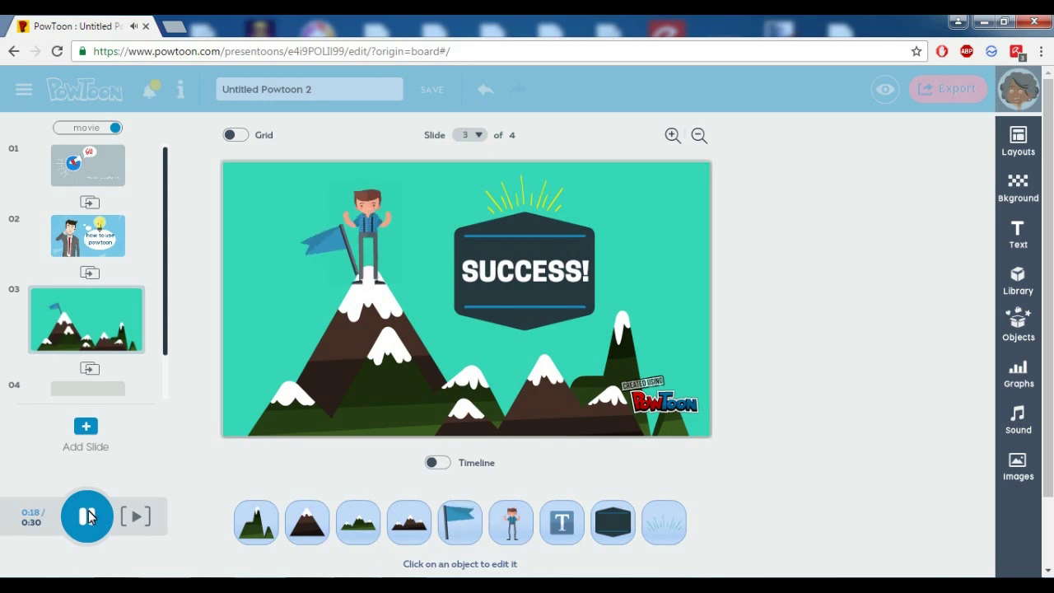
click(87, 515)
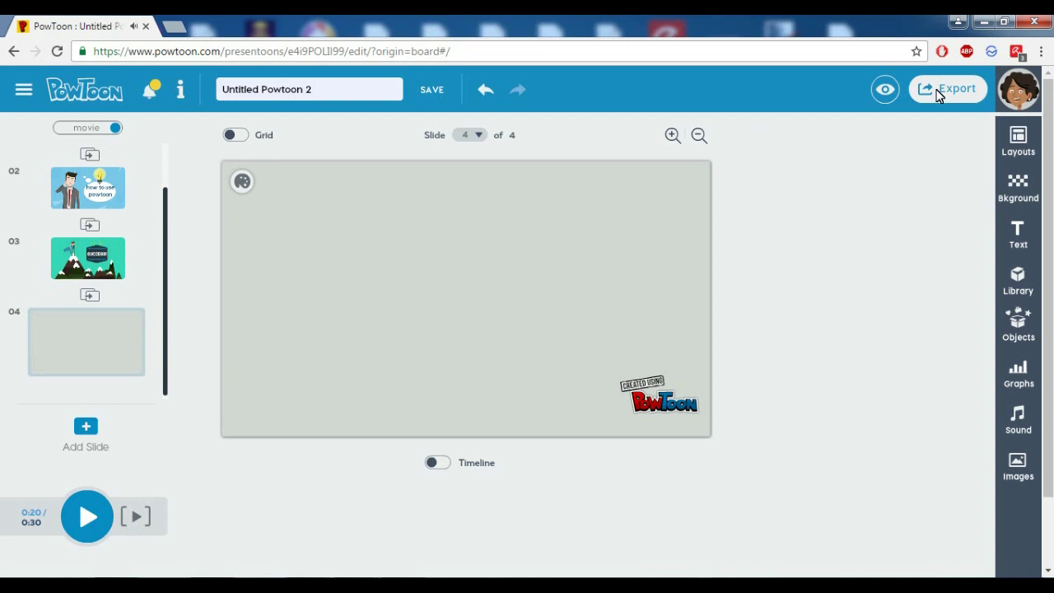
Step: Preview the full four-slide video, scrub and replay it from the start, then try exporting
click(885, 90)
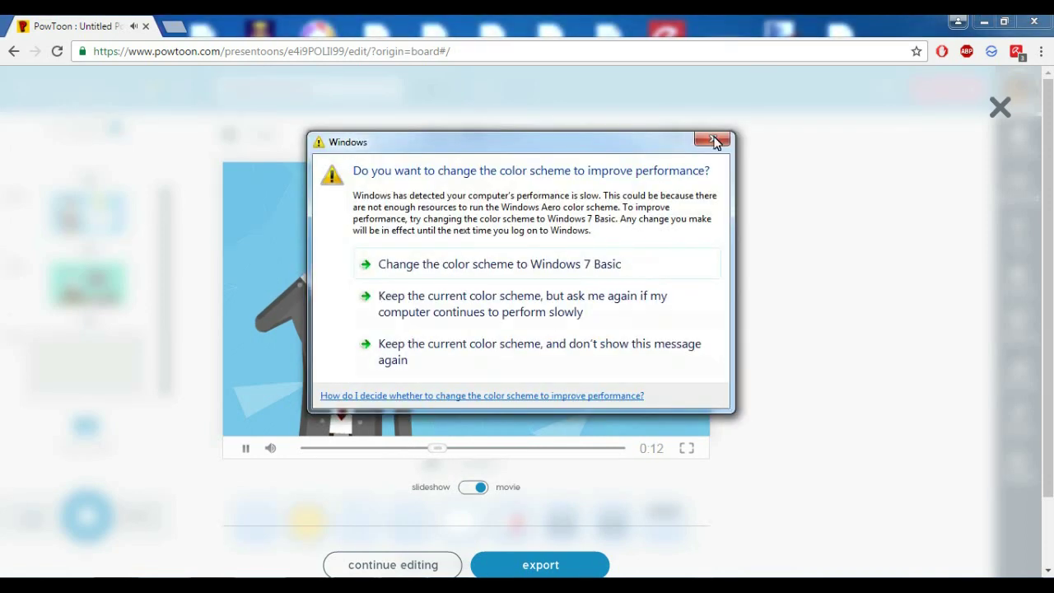
click(717, 142)
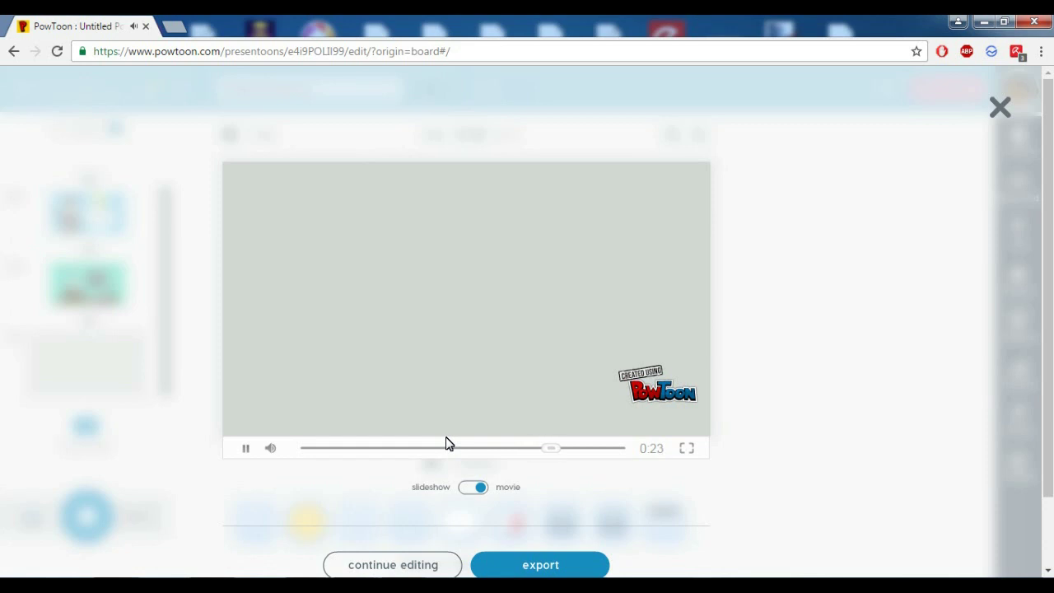
click(571, 451)
click(600, 451)
click(303, 449)
click(244, 449)
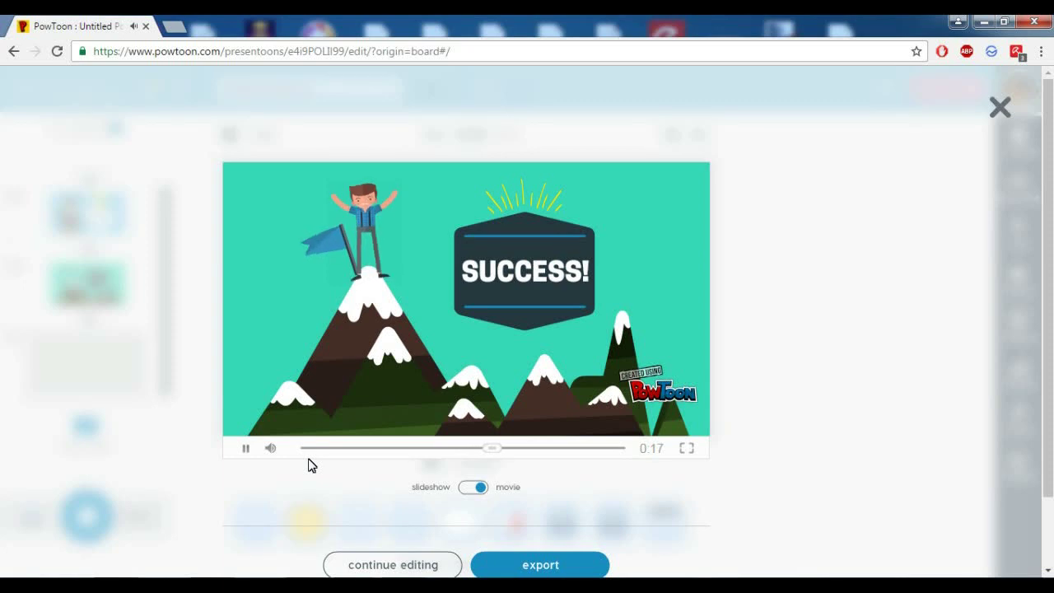
click(539, 563)
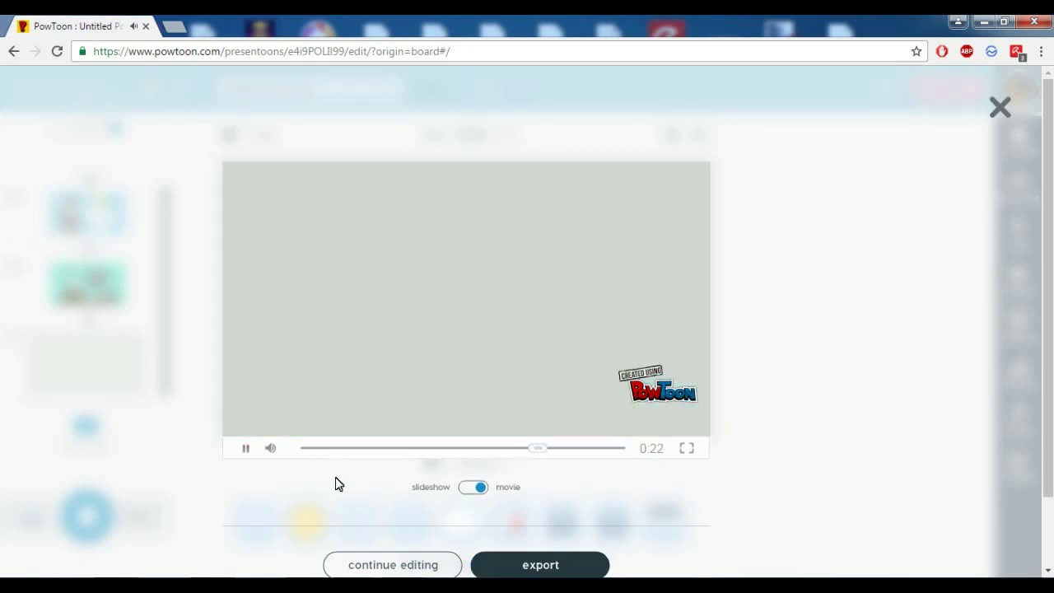
Step: Choose the YouTube upload in the export options, which brings up the Premium pricing plans
click(545, 568)
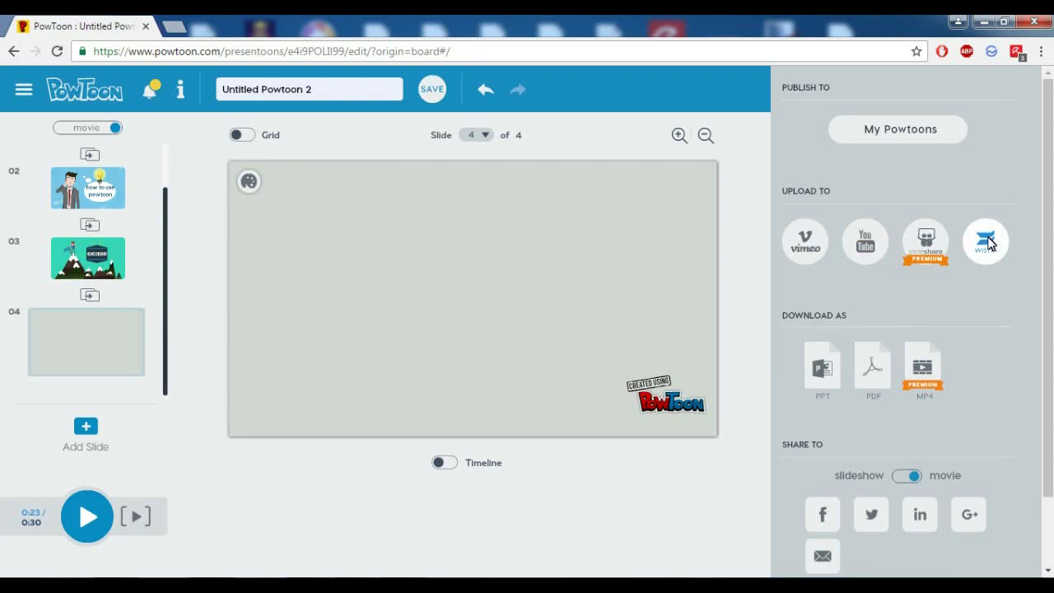
mouse_move(918, 372)
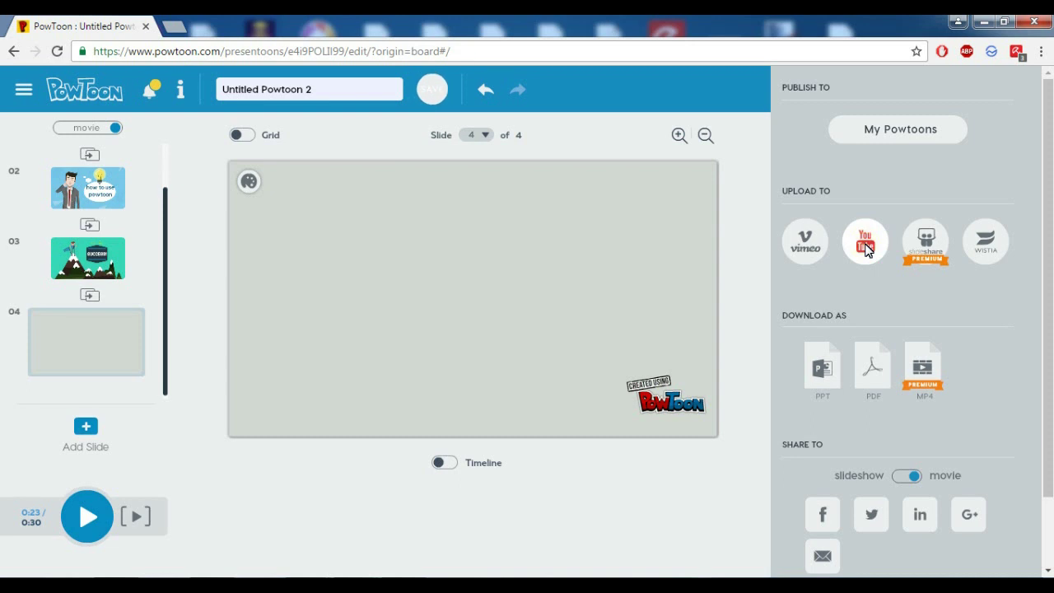
click(866, 244)
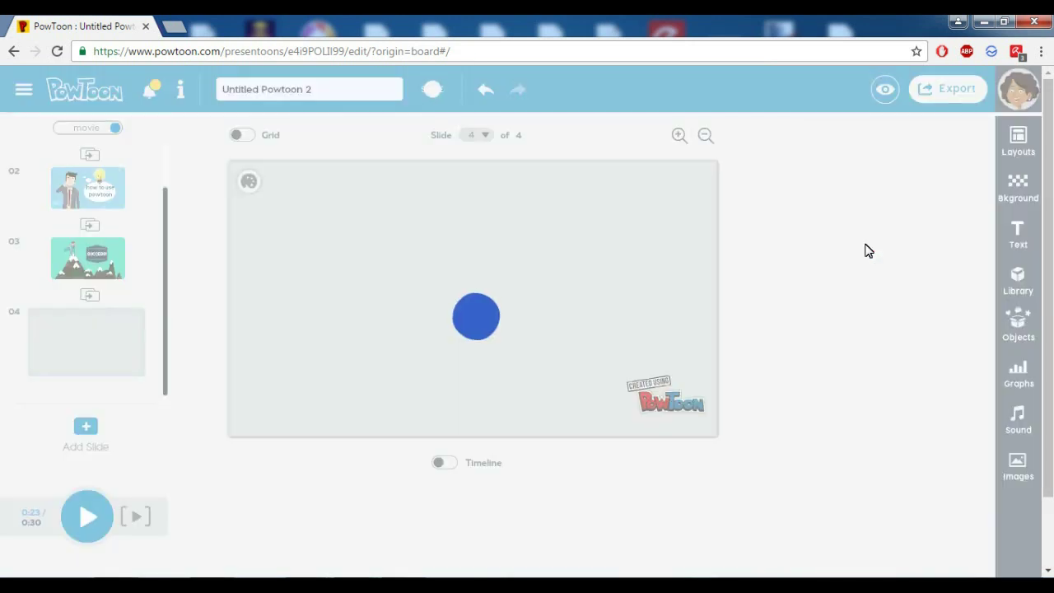